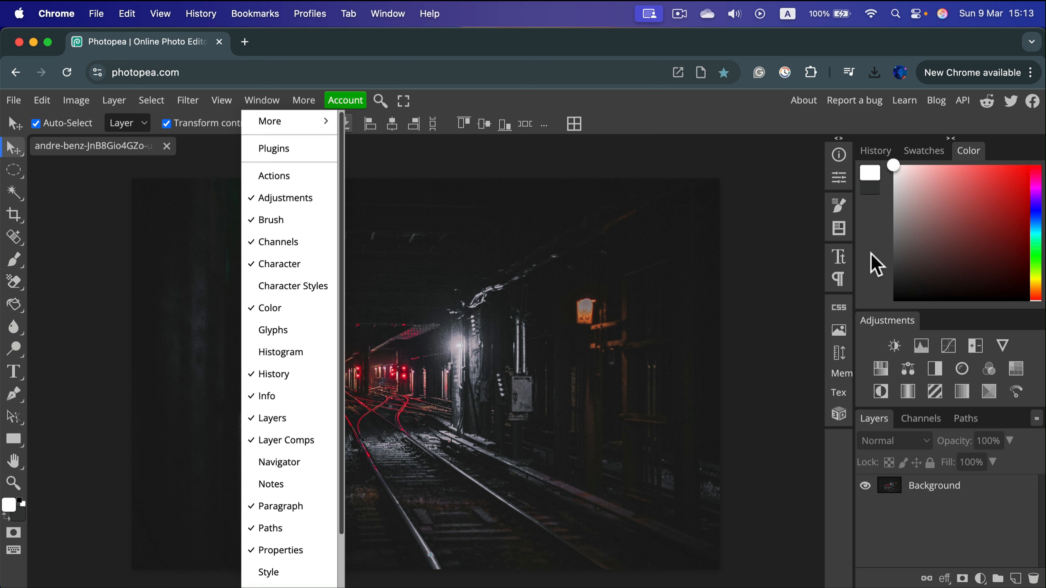
Add a Brightness/Contrast adjustment layer above the Background and set its brightness to 25.
{"action": "left_click", "coordinate": [871, 253]}
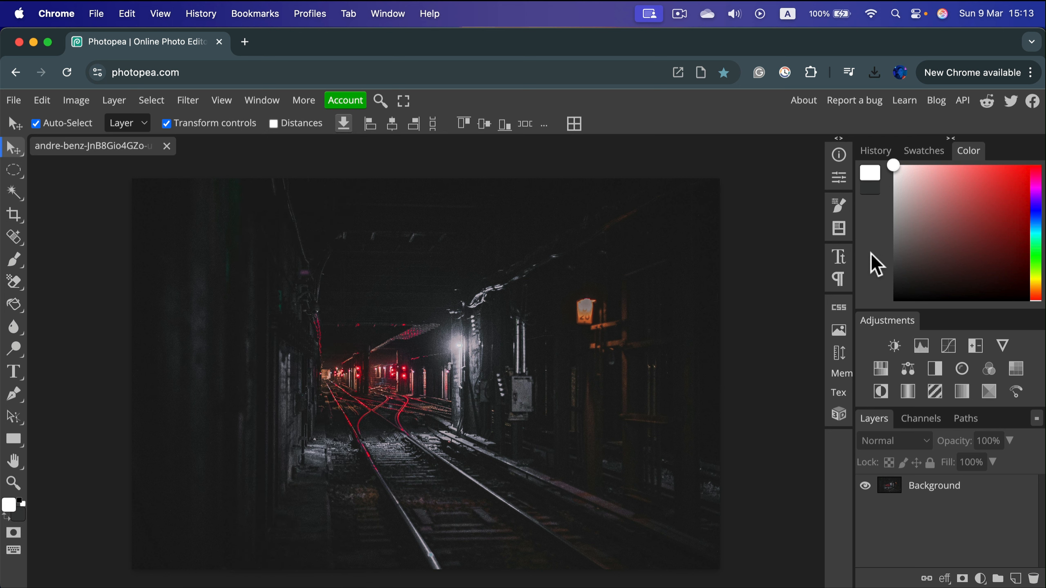
{"action": "left_click", "coordinate": [895, 347]}
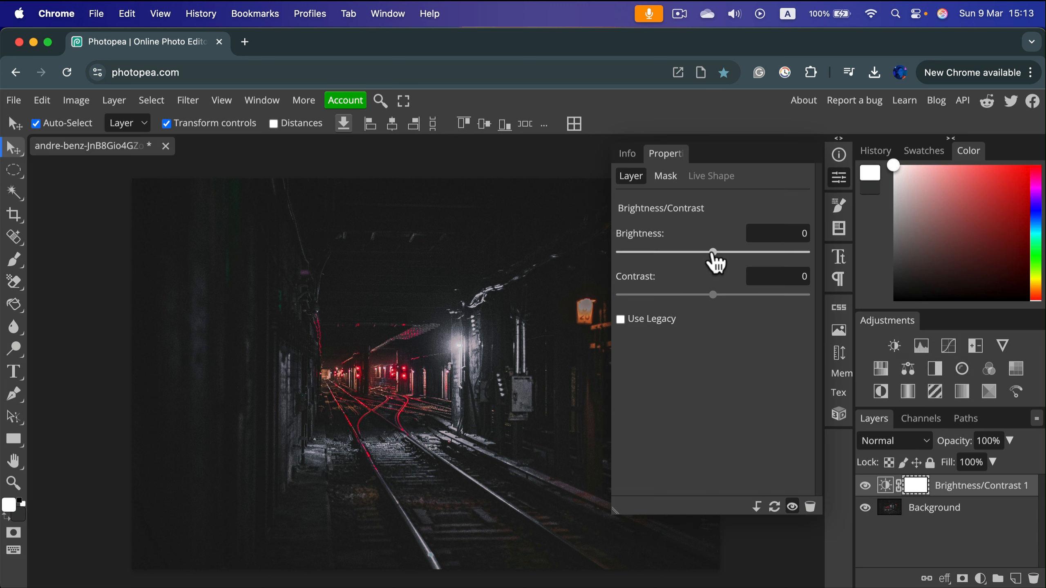
{"action": "left_click_drag", "start_coordinate": [713, 252], "coordinate": [750, 252]}
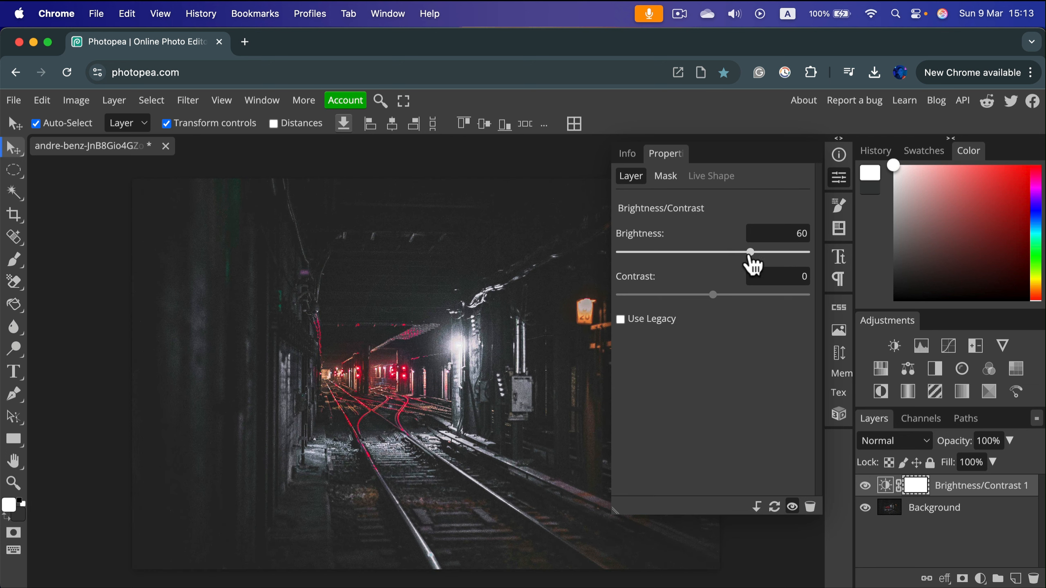
{"action": "mouse_move", "coordinate": [713, 295]}
{"action": "left_mouse_down"}
{"action": "mouse_move", "coordinate": [631, 295]}
{"action": "mouse_move", "coordinate": [777, 295]}
{"action": "mouse_move", "coordinate": [700, 295]}
{"action": "mouse_move", "coordinate": [713, 295]}
{"action": "left_mouse_up"}
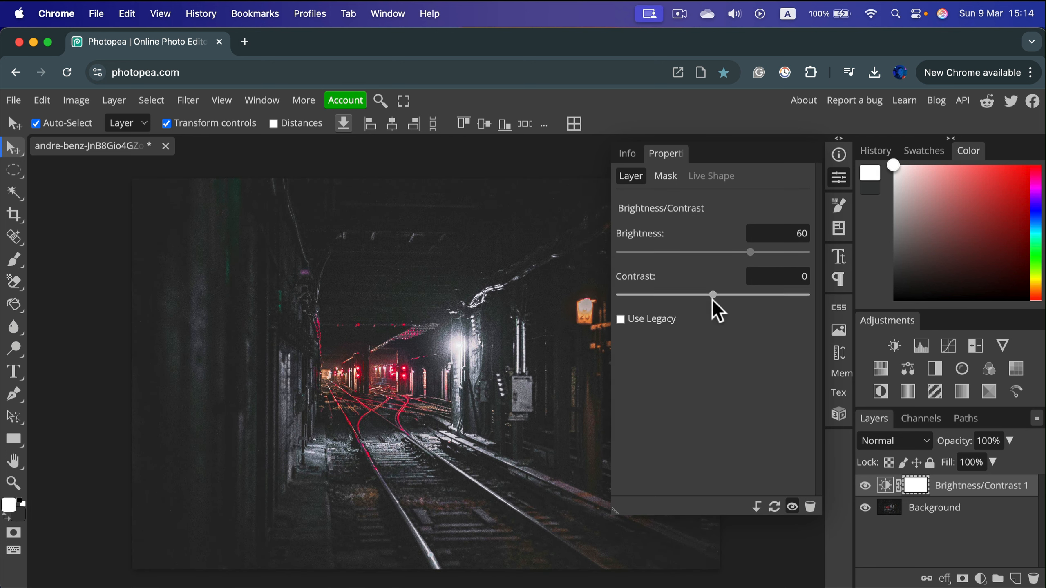
{"action": "left_click_drag", "start_coordinate": [750, 252], "coordinate": [731, 271]}
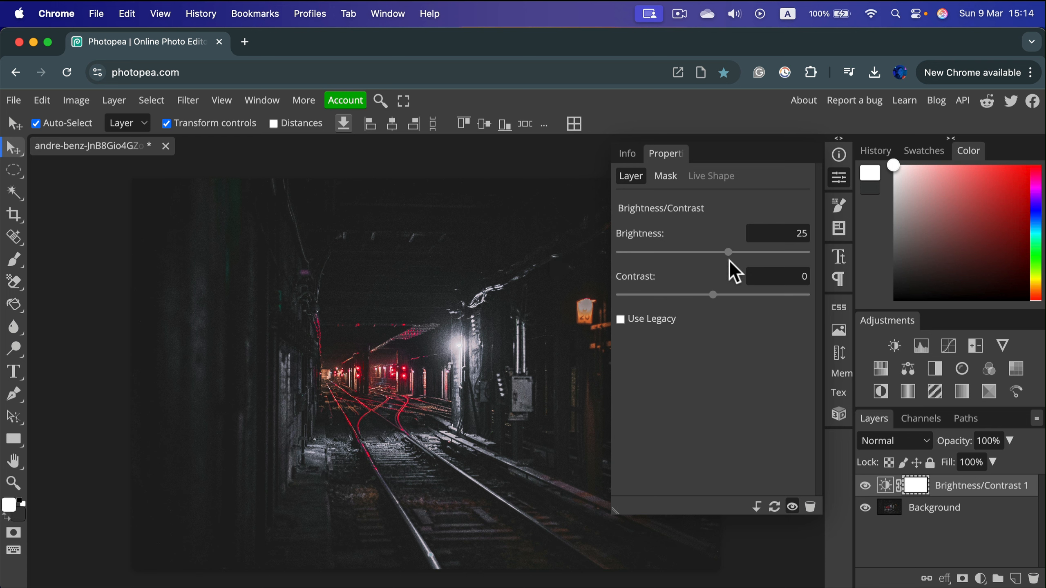
Delete the Brightness/Contrast adjustment layer.
{"action": "left_click", "coordinate": [988, 515]}
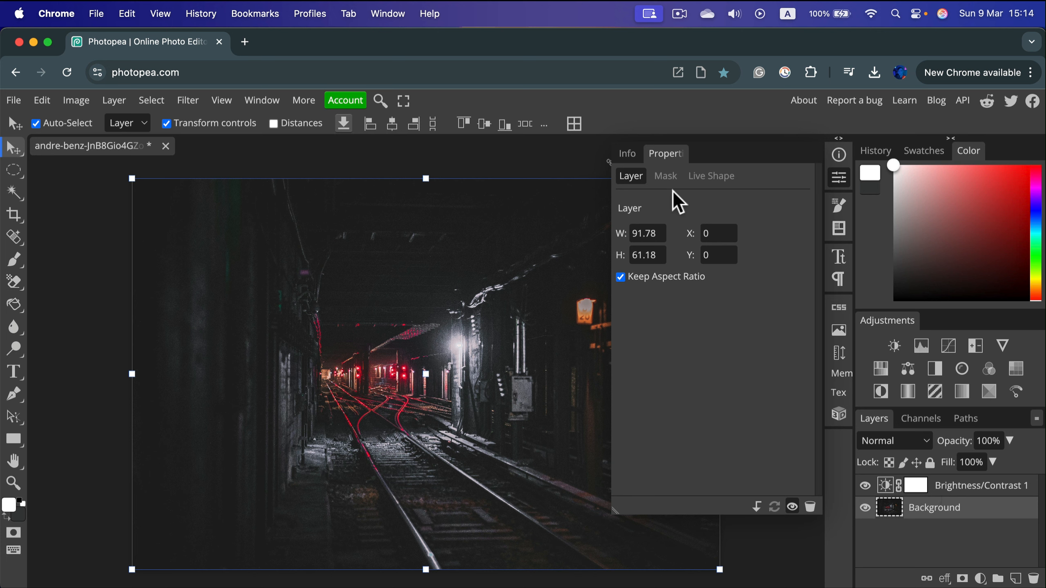
{"action": "left_click", "coordinate": [1005, 488]}
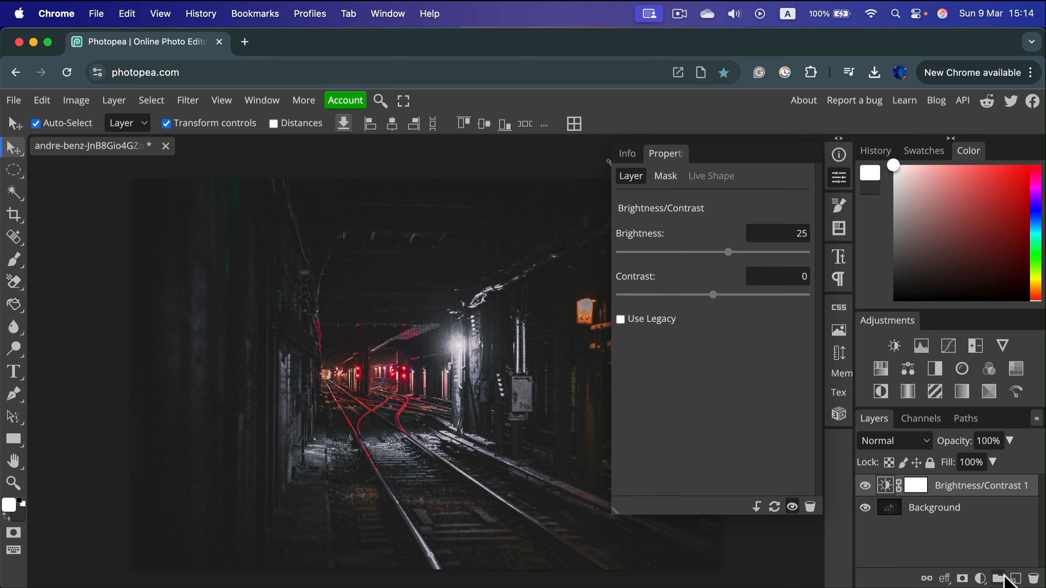
{"action": "key", "text": "Delete"}
{"action": "key", "text": "Delete"}
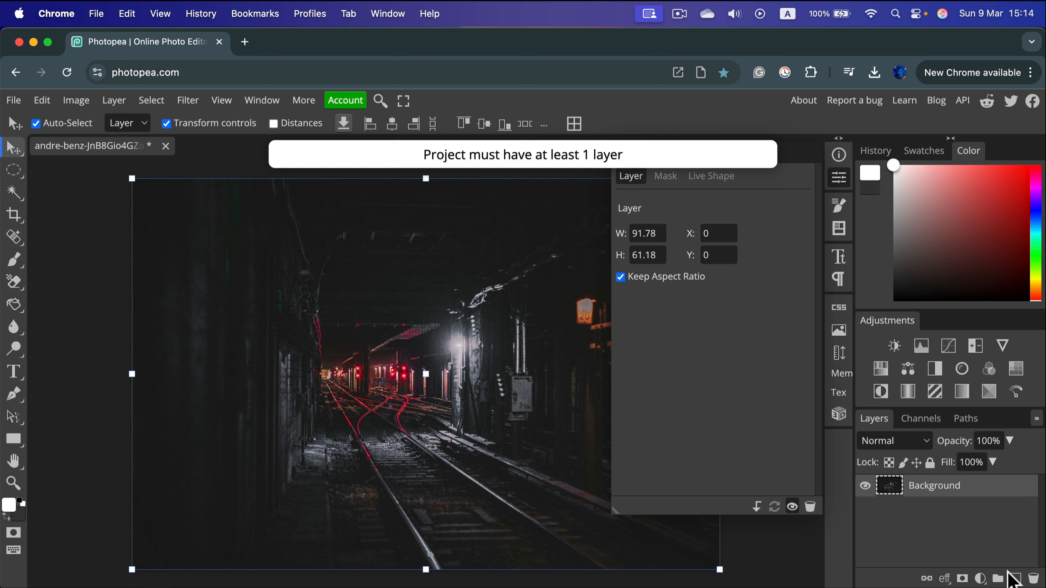
Add a Curves adjustment layer and lift the shadows with RGB curve points at input 64, output 76 and input 145, output 148.
{"action": "left_click", "coordinate": [947, 347]}
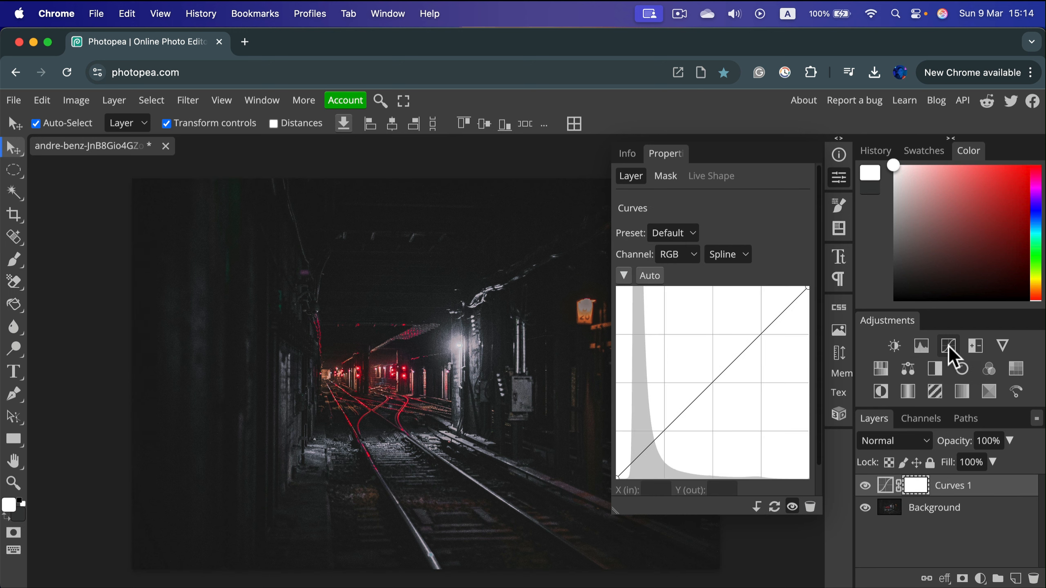
{"action": "mouse_move", "coordinate": [670, 422]}
{"action": "left_mouse_down"}
{"action": "mouse_move", "coordinate": [701, 453]}
{"action": "mouse_move", "coordinate": [657, 406]}
{"action": "mouse_move", "coordinate": [660, 421]}
{"action": "left_mouse_up"}
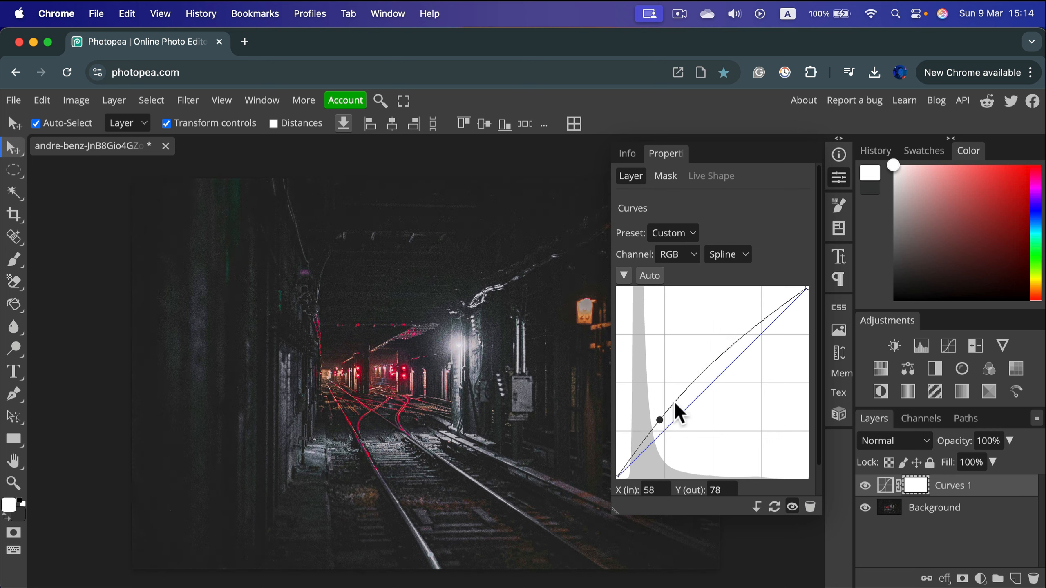
{"action": "left_click_drag", "start_coordinate": [722, 354], "coordinate": [718, 378]}
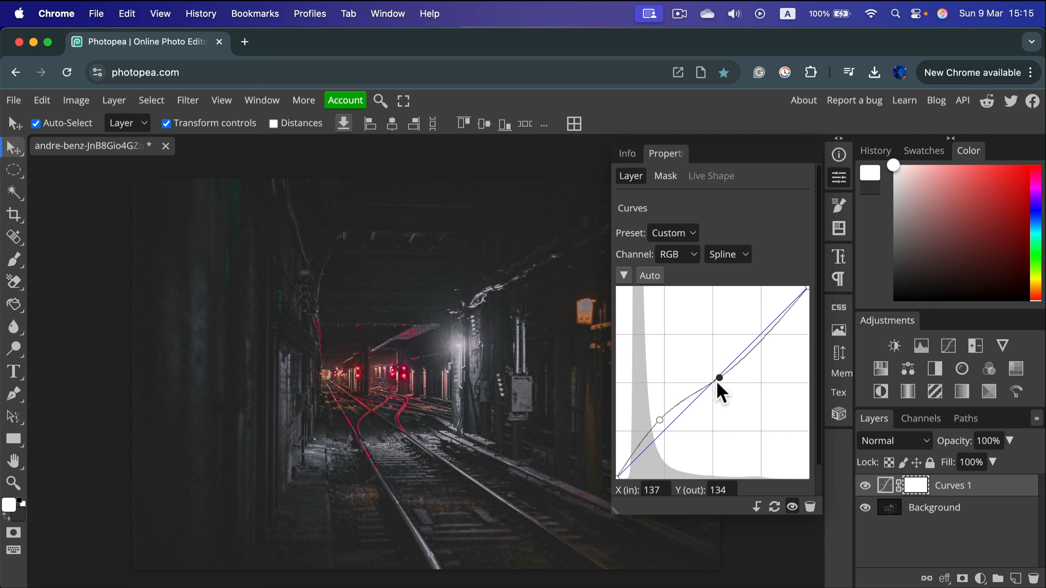
{"action": "left_click_drag", "start_coordinate": [717, 381], "coordinate": [726, 366]}
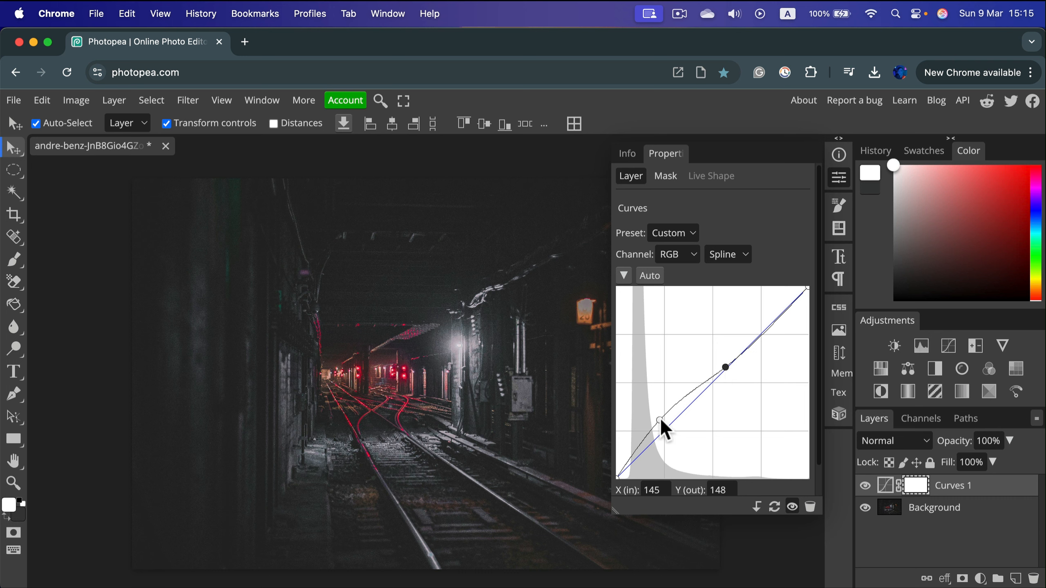
{"action": "left_click_drag", "start_coordinate": [659, 417], "coordinate": [665, 423]}
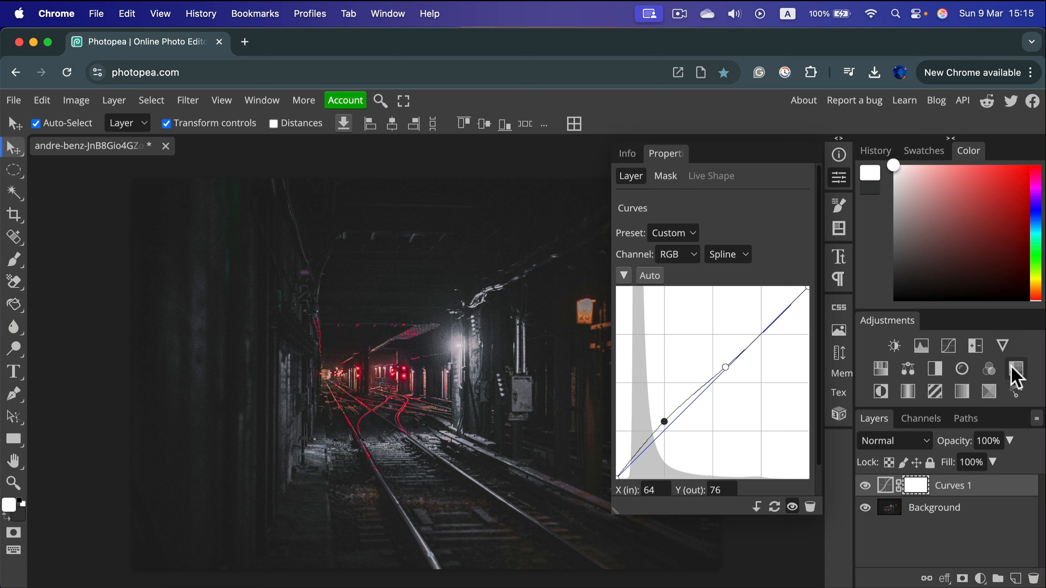
Add a Brightness/Contrast adjustment layer above the Curves layer and set its brightness to 30.
{"action": "left_click", "coordinate": [894, 346]}
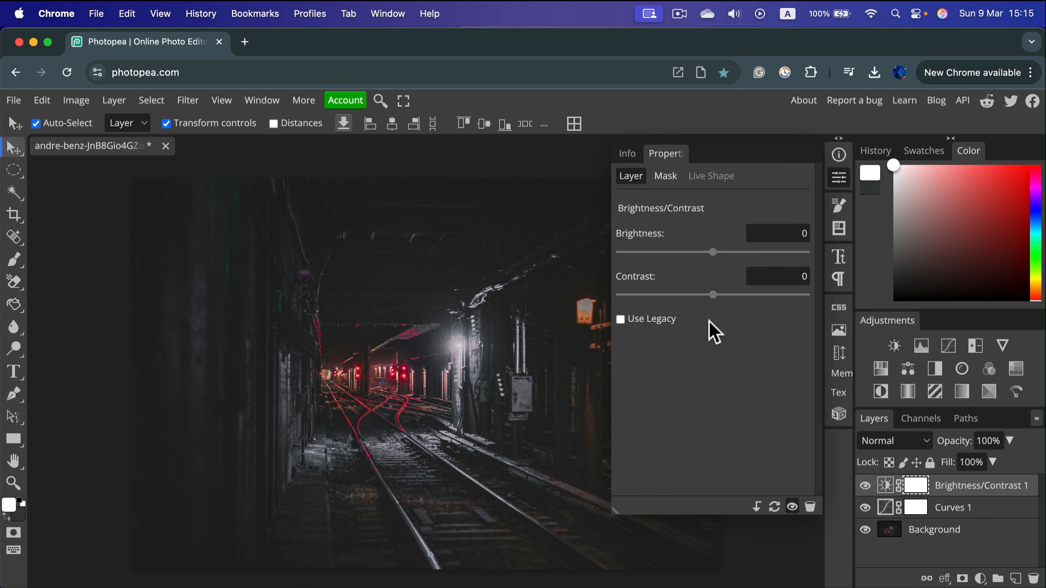
{"action": "left_click_drag", "start_coordinate": [713, 257], "coordinate": [733, 262]}
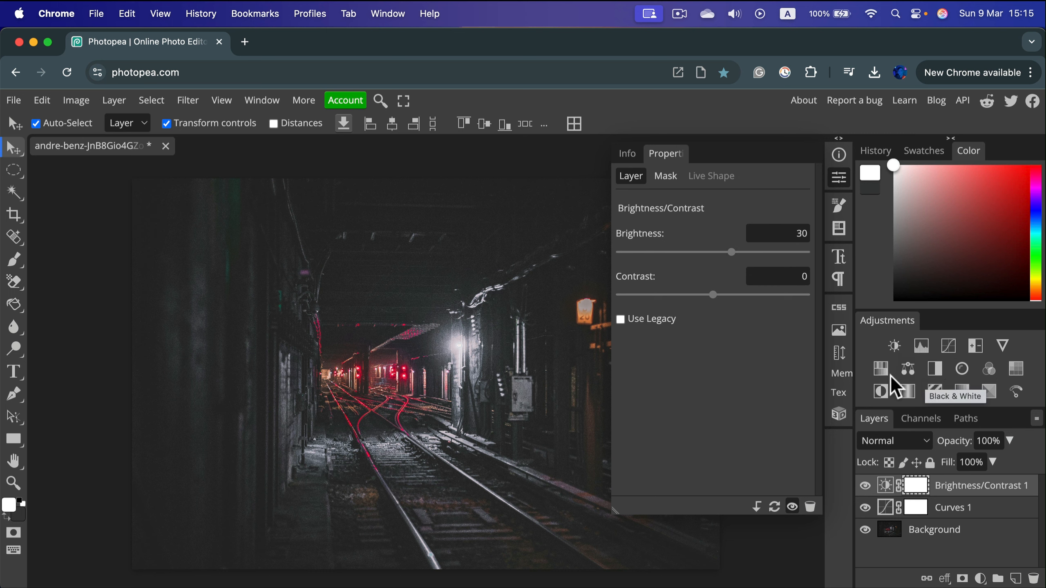
Add an Exposure adjustment layer with exposure 0.14, offset 0.03 and gamma correction 0.87, and collapse its properties.
{"action": "left_click", "coordinate": [976, 346]}
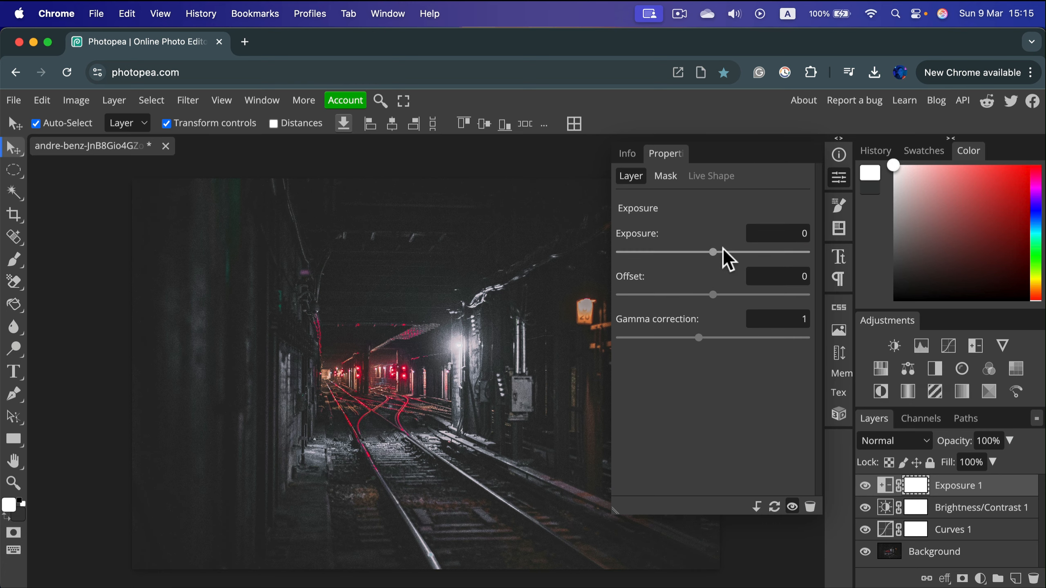
{"action": "mouse_move", "coordinate": [719, 252]}
{"action": "left_mouse_down"}
{"action": "mouse_move", "coordinate": [760, 253]}
{"action": "mouse_move", "coordinate": [691, 262]}
{"action": "mouse_move", "coordinate": [731, 264]}
{"action": "mouse_move", "coordinate": [717, 264]}
{"action": "mouse_move", "coordinate": [771, 312]}
{"action": "mouse_move", "coordinate": [691, 310]}
{"action": "mouse_move", "coordinate": [743, 306]}
{"action": "mouse_move", "coordinate": [719, 313]}
{"action": "mouse_move", "coordinate": [700, 346]}
{"action": "mouse_move", "coordinate": [736, 349]}
{"action": "mouse_move", "coordinate": [692, 353]}
{"action": "mouse_move", "coordinate": [719, 259]}
{"action": "mouse_move", "coordinate": [731, 267]}
{"action": "left_mouse_up"}
{"action": "left_click_drag", "start_coordinate": [696, 346], "coordinate": [694, 348]}
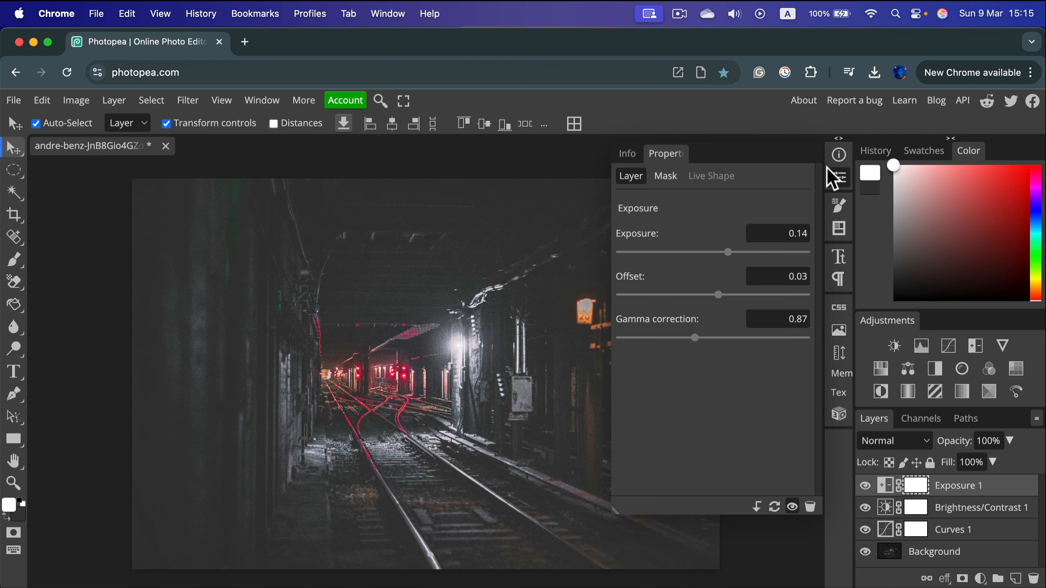
{"action": "left_click", "coordinate": [838, 178]}
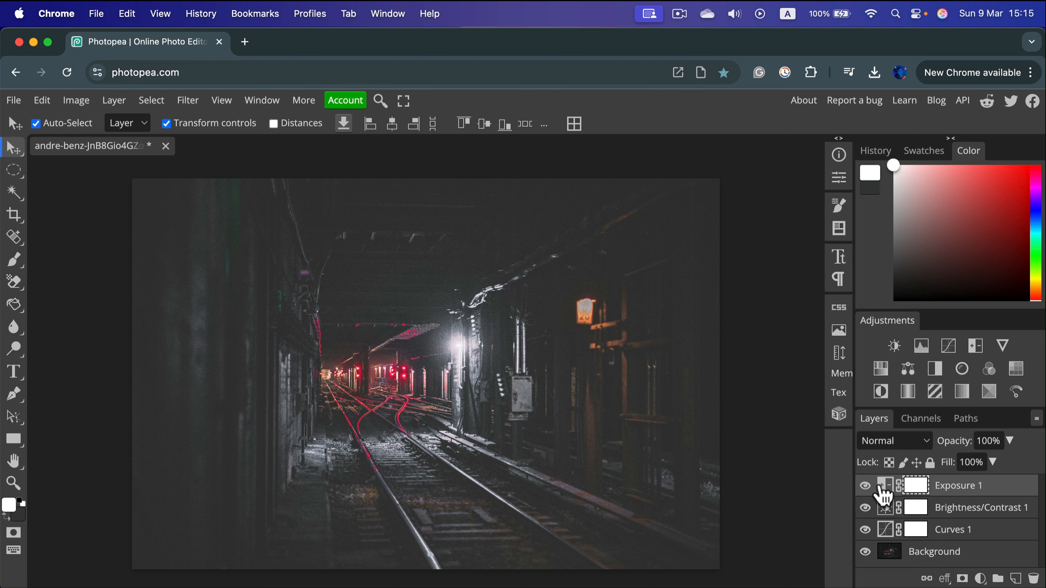
Hide and show the Exposure, Brightness/Contrast and Curves layers to compare the photo before and after the adjustments.
{"action": "left_click", "coordinate": [865, 486]}
{"action": "left_click", "coordinate": [865, 507]}
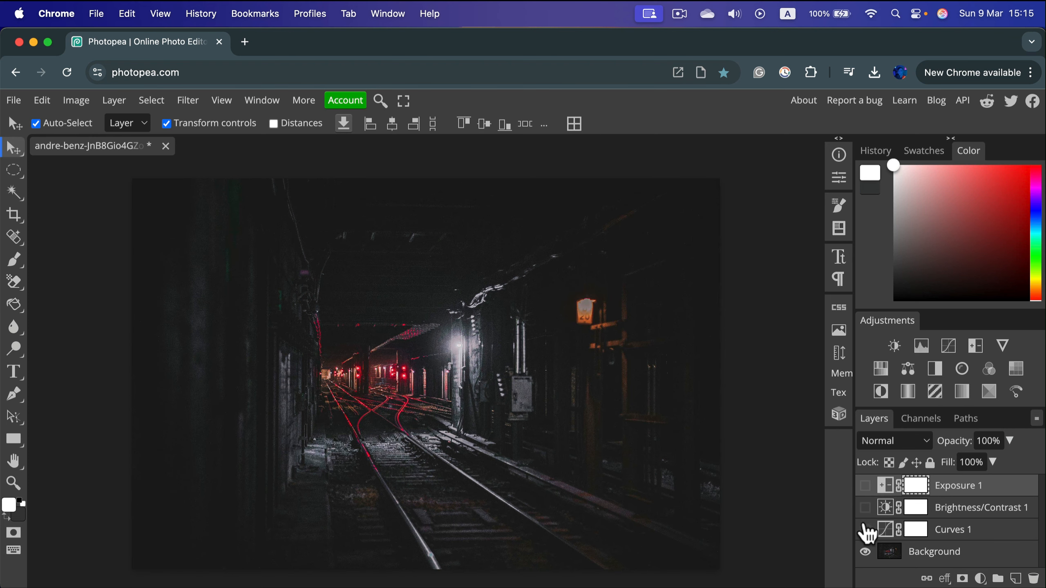
{"action": "left_click", "coordinate": [866, 530]}
{"action": "left_click", "coordinate": [866, 507]}
{"action": "left_click", "coordinate": [866, 486]}
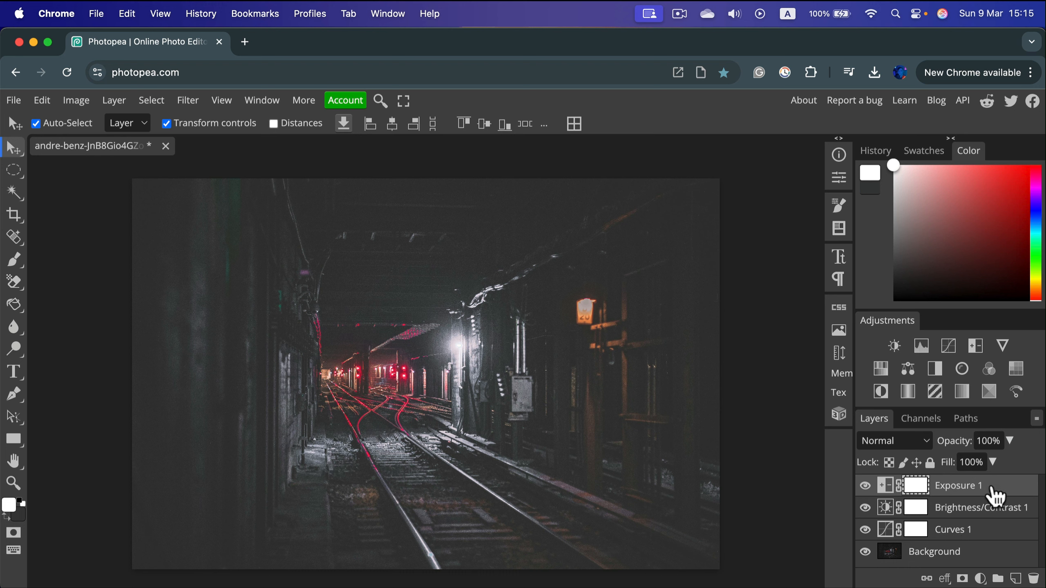
Select all layers from Exposure down to Background and merge them into one layer.
{"action": "left_click", "coordinate": [984, 558]}
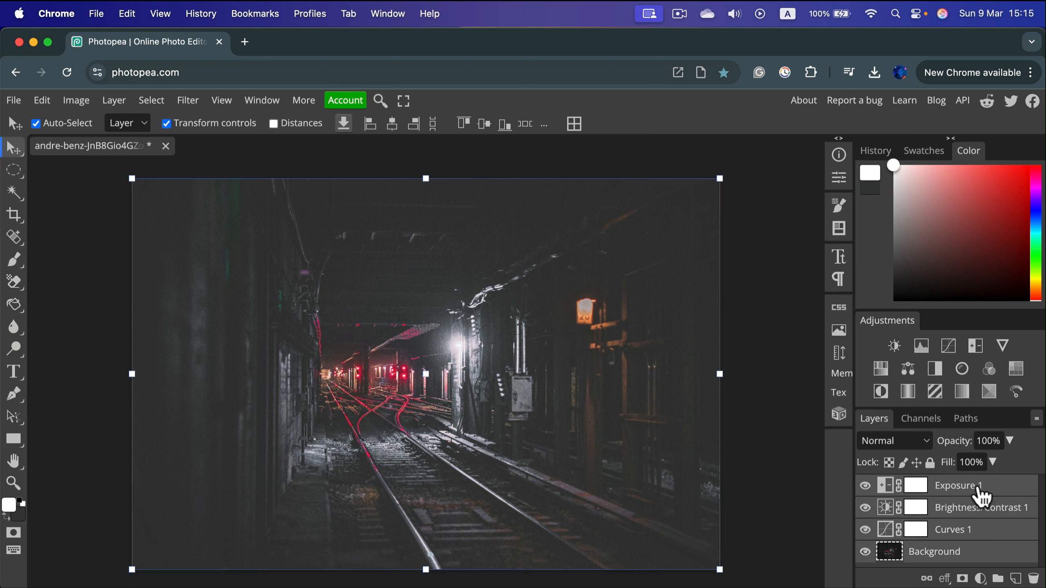
{"action": "right_click", "coordinate": [978, 505]}
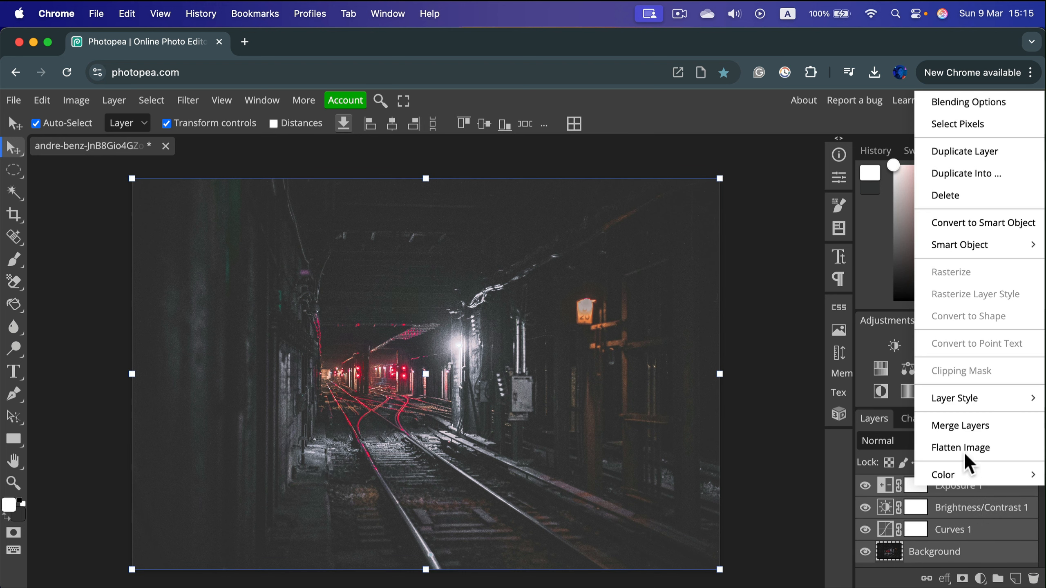
{"action": "mouse_move", "coordinate": [980, 474]}
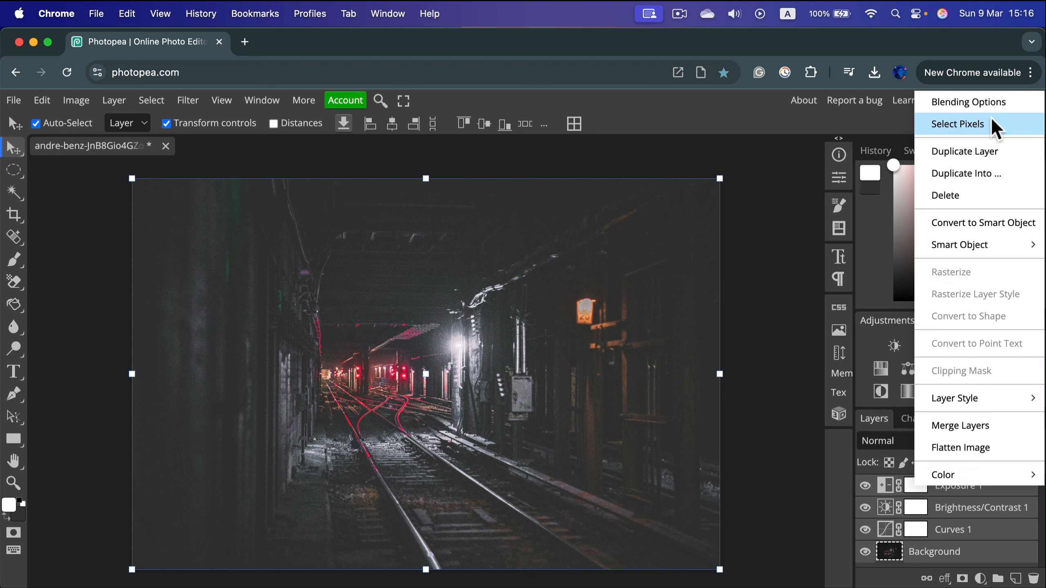
{"action": "left_click", "coordinate": [973, 425]}
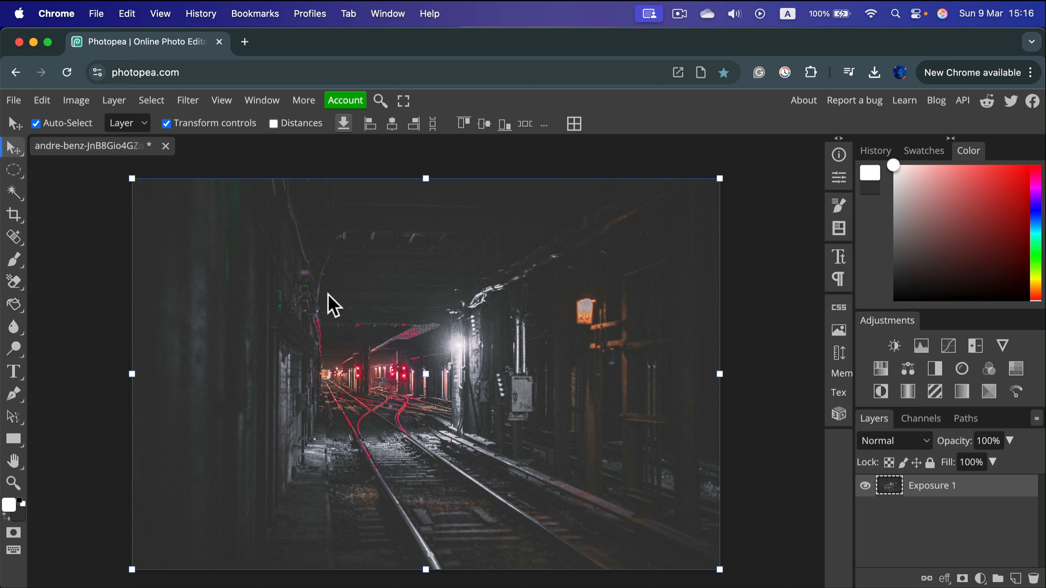
Apply the Reduce Noise filter to the merged layer with strength 5 and protect detail 0%.
{"action": "left_click", "coordinate": [194, 103]}
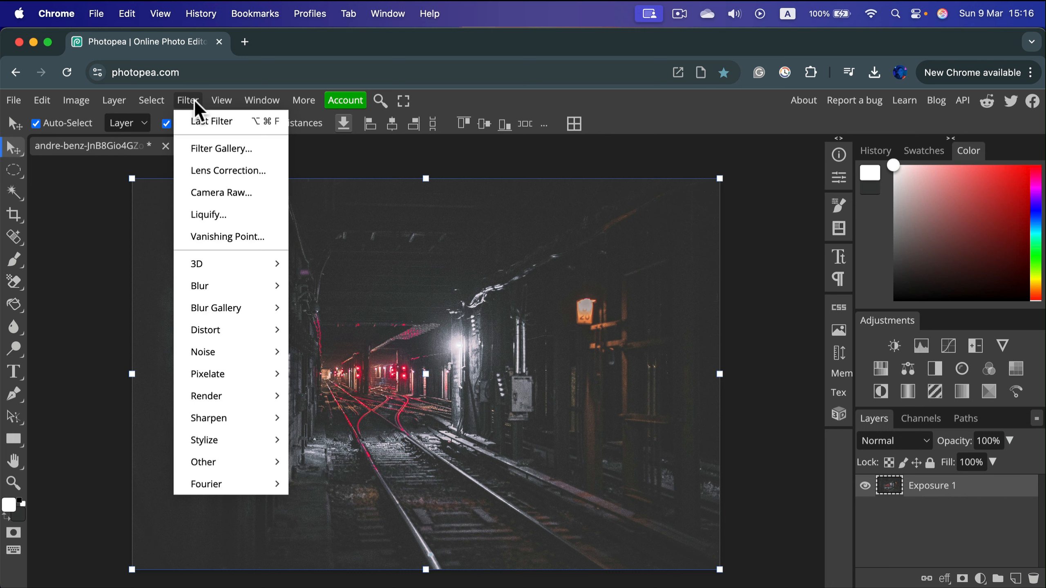
{"action": "mouse_move", "coordinate": [255, 351]}
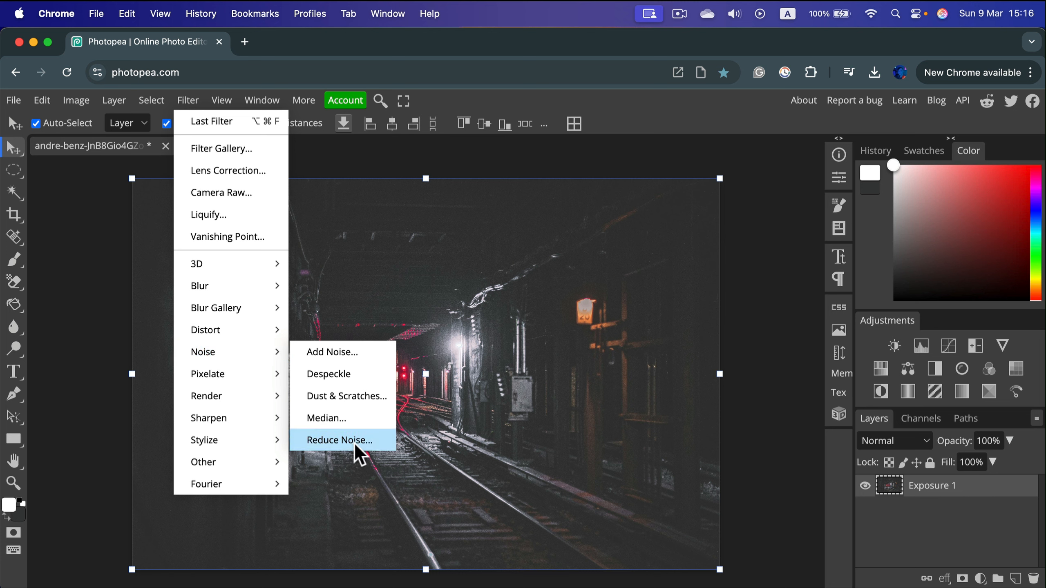
{"action": "left_click", "coordinate": [370, 440]}
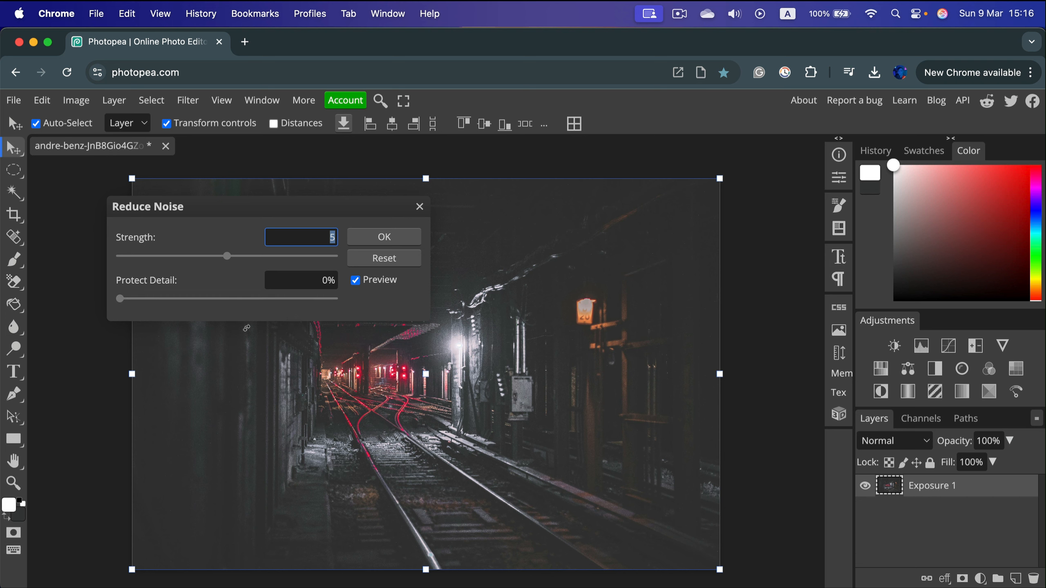
{"action": "left_click", "coordinate": [368, 237]}
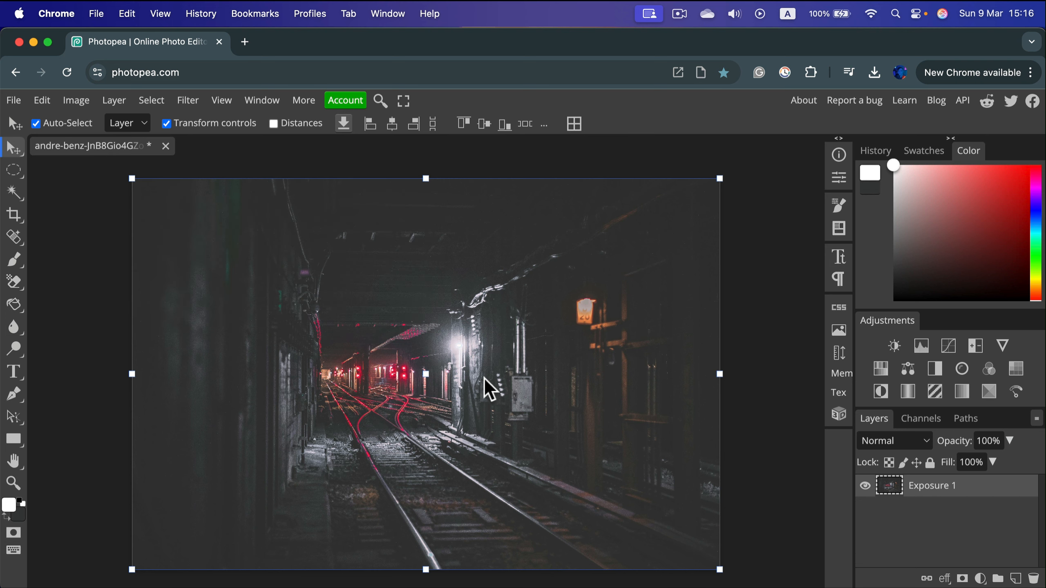
Export the image as a JPG of 6608 × 4405 px at 70% quality.
{"action": "left_click", "coordinate": [14, 102]}
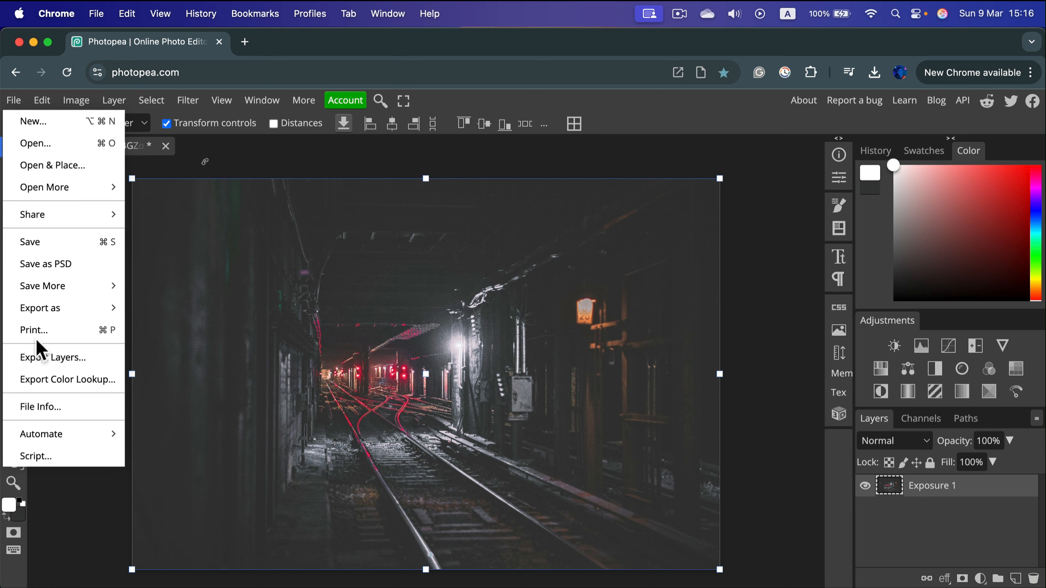
{"action": "mouse_move", "coordinate": [59, 308]}
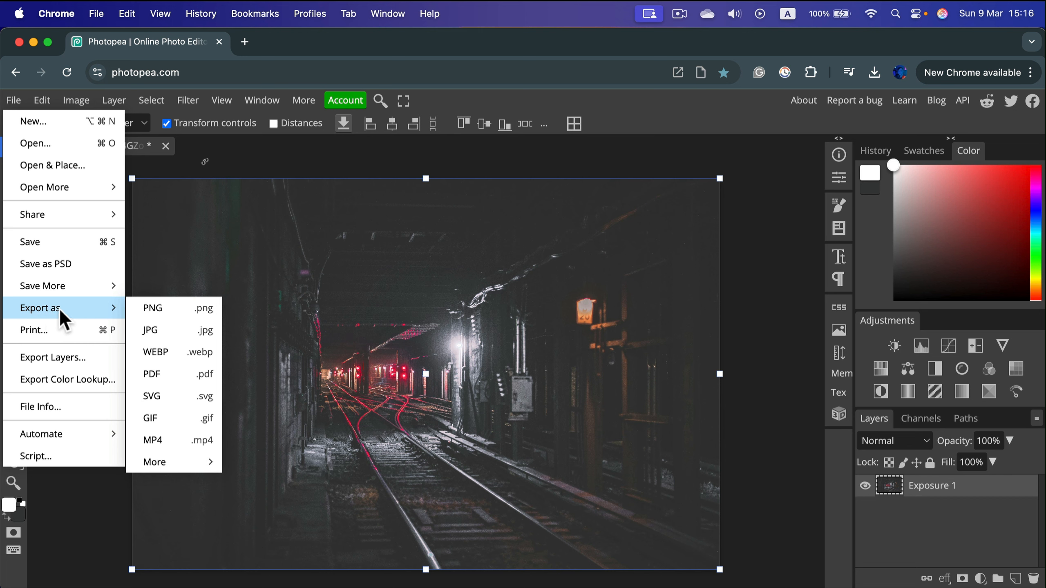
{"action": "left_click", "coordinate": [167, 340]}
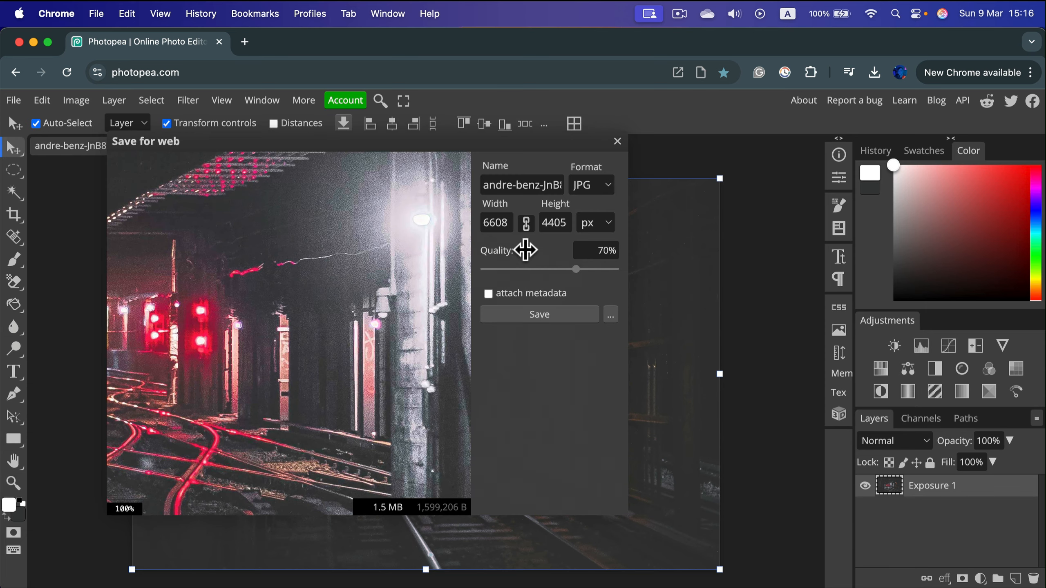
{"action": "left_click", "coordinate": [522, 314]}
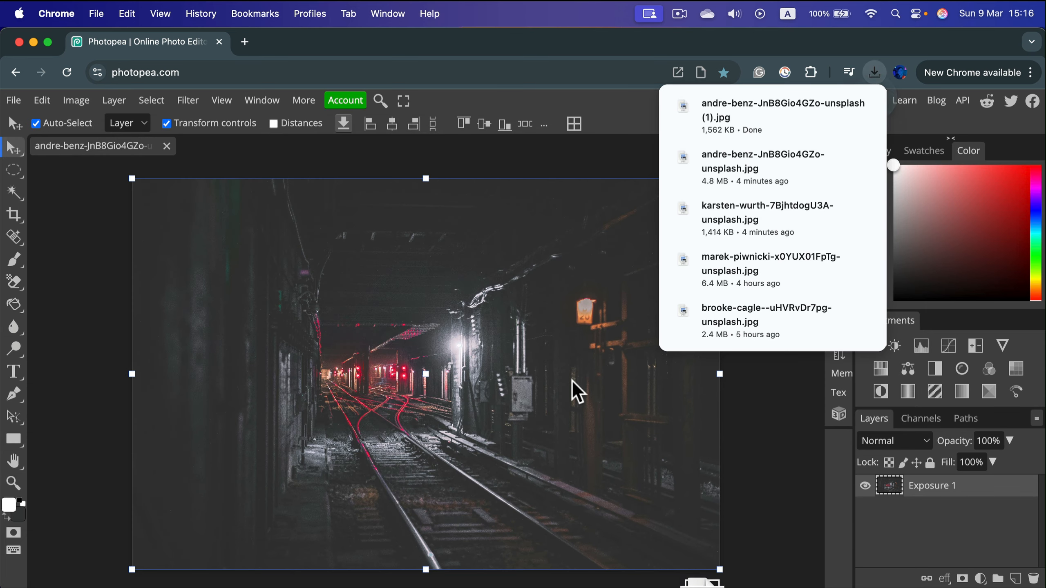
Place the original tunnel photo as a layer above the edited image and toggle its visibility to compare them, leaving it hidden.
{"action": "left_click_drag", "start_coordinate": [575, 446], "coordinate": [572, 462]}
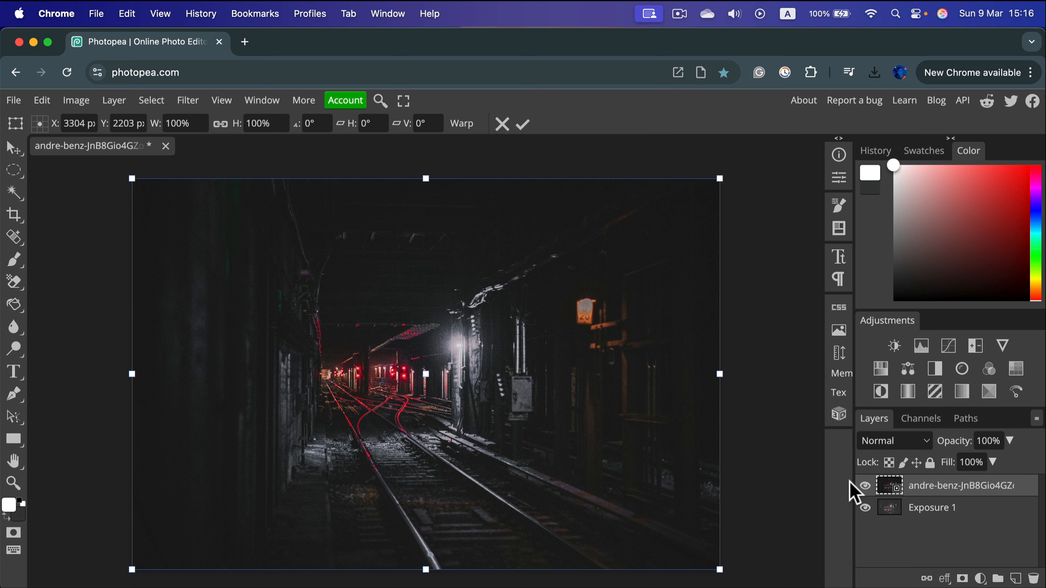
{"action": "left_click", "coordinate": [865, 488]}
{"action": "left_click", "coordinate": [866, 488]}
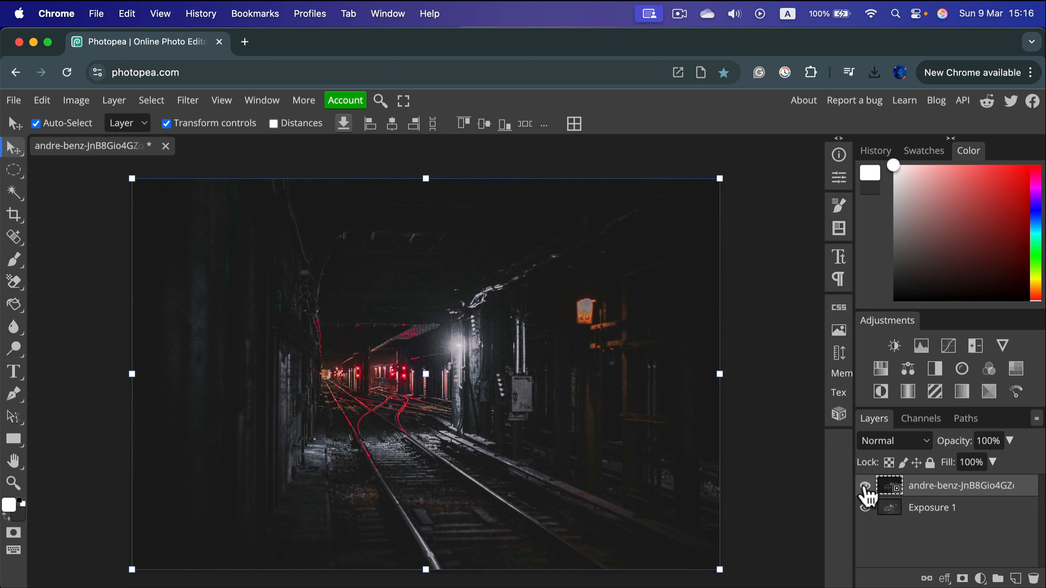
{"action": "left_click", "coordinate": [864, 488]}
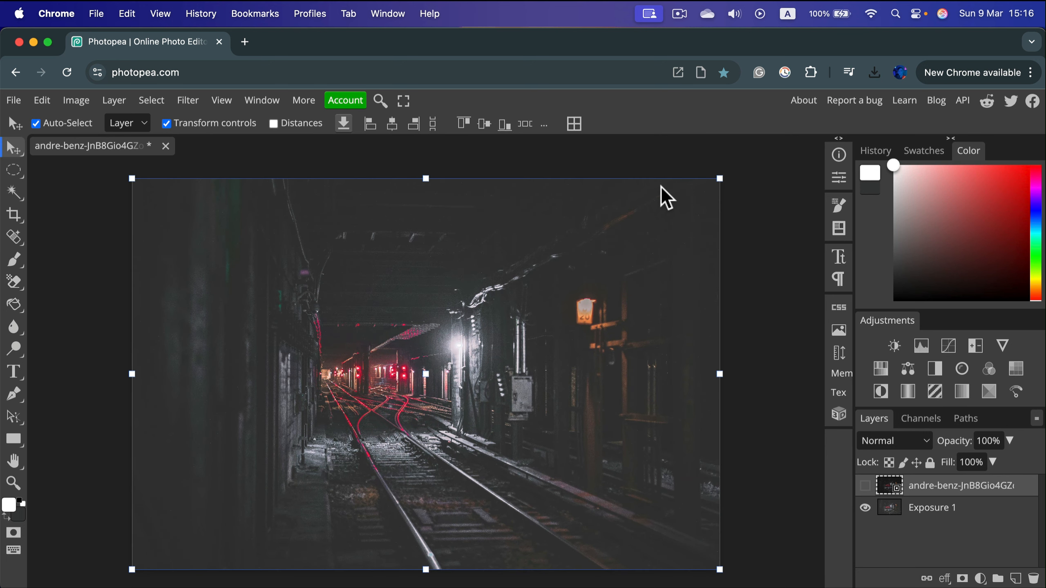